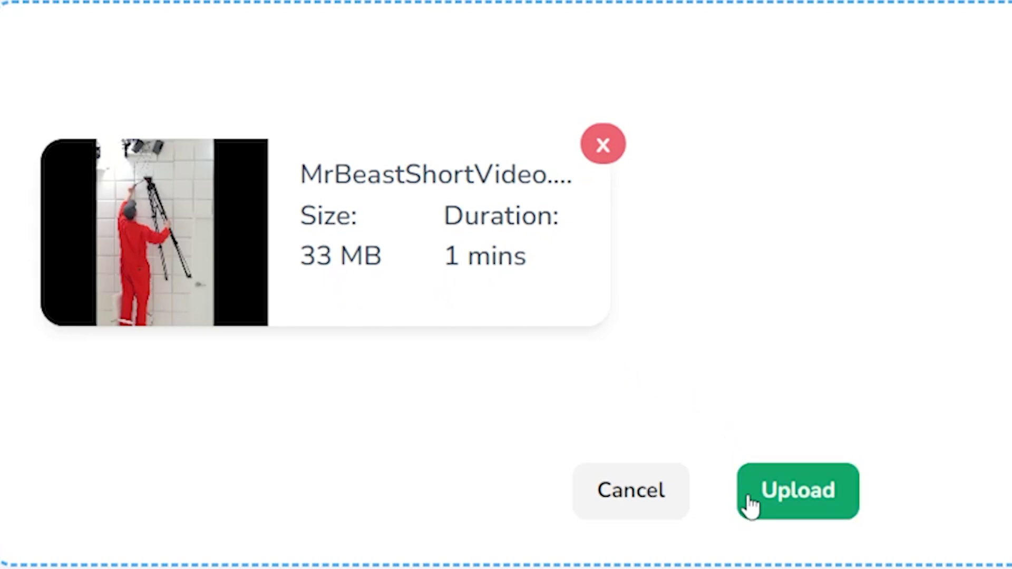
Upload the MrBeastShortVideo clip to bring up its Translation Settings
click(790, 514)
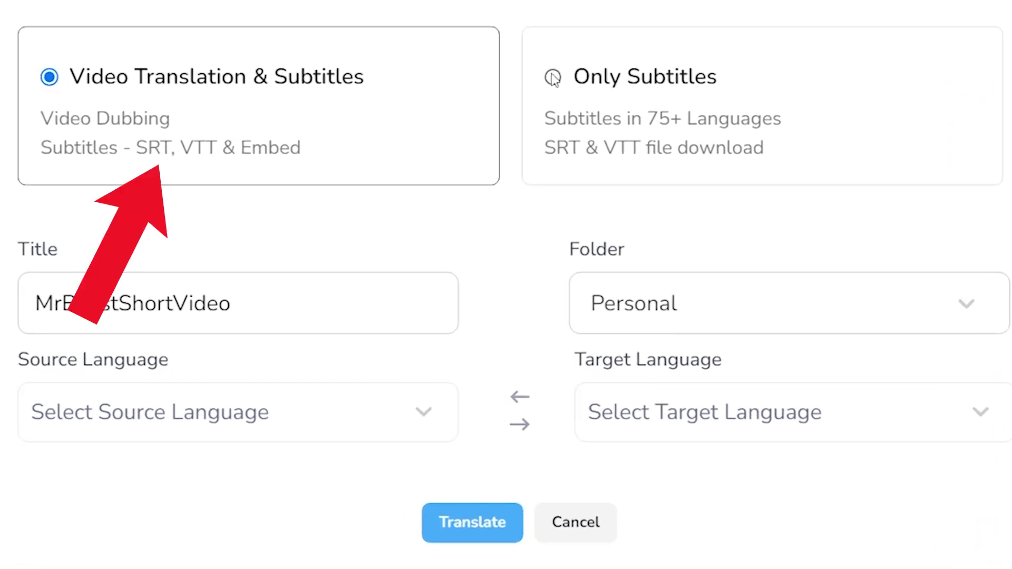
Keep Video Translation & Subtitles selected and set the source language to English
click(553, 79)
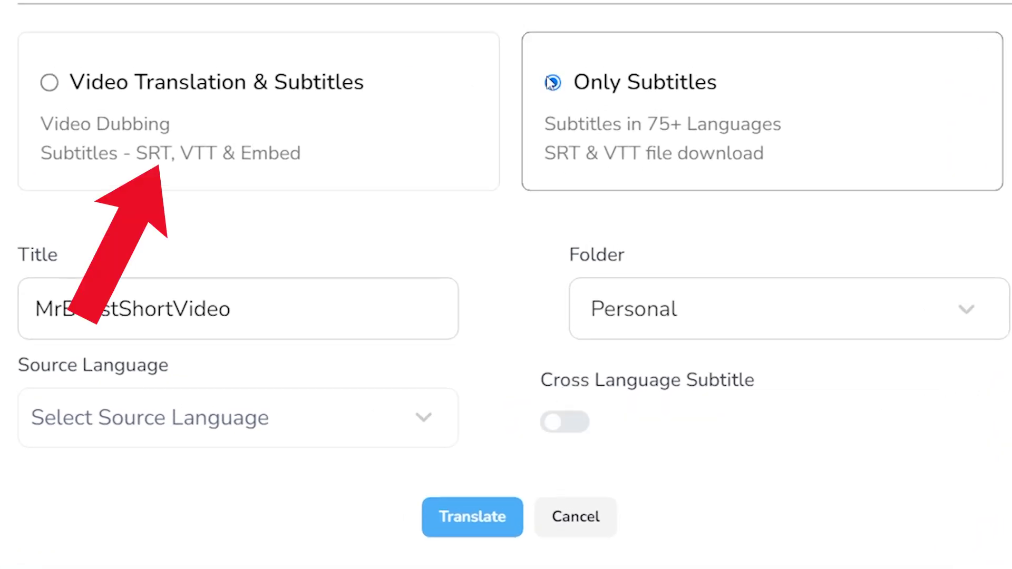
click(50, 85)
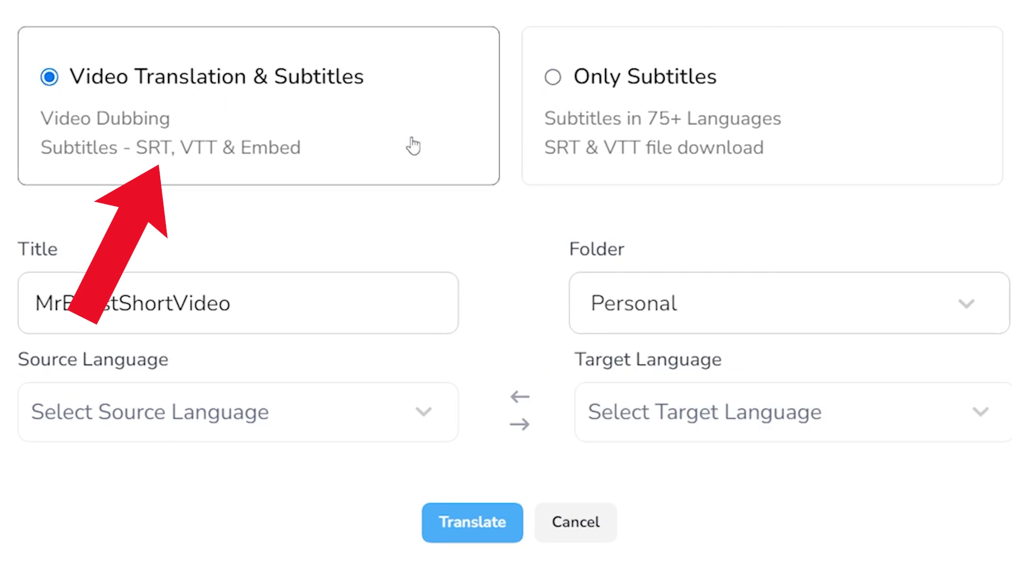
click(424, 414)
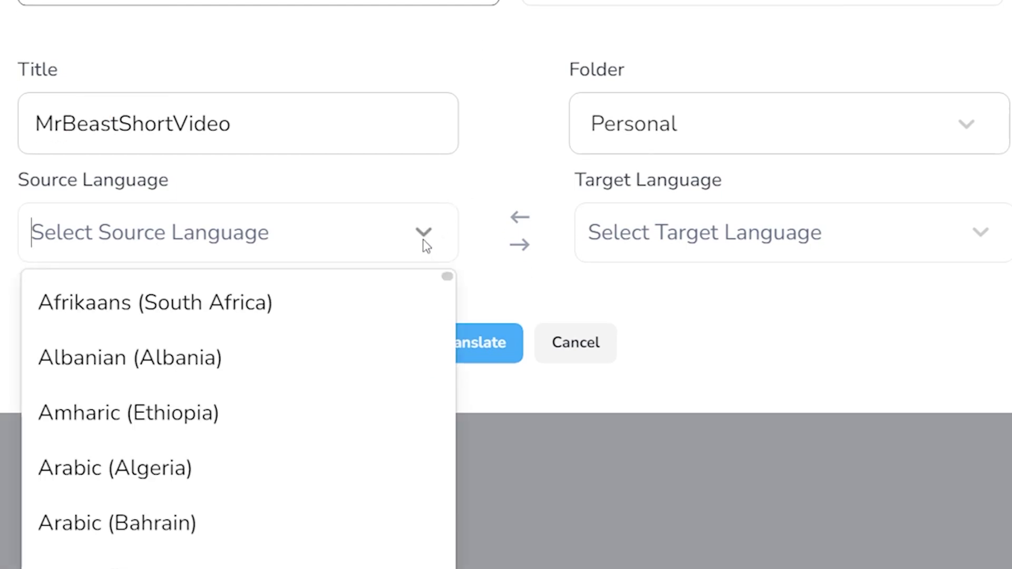
scroll(308, 400, down, 20)
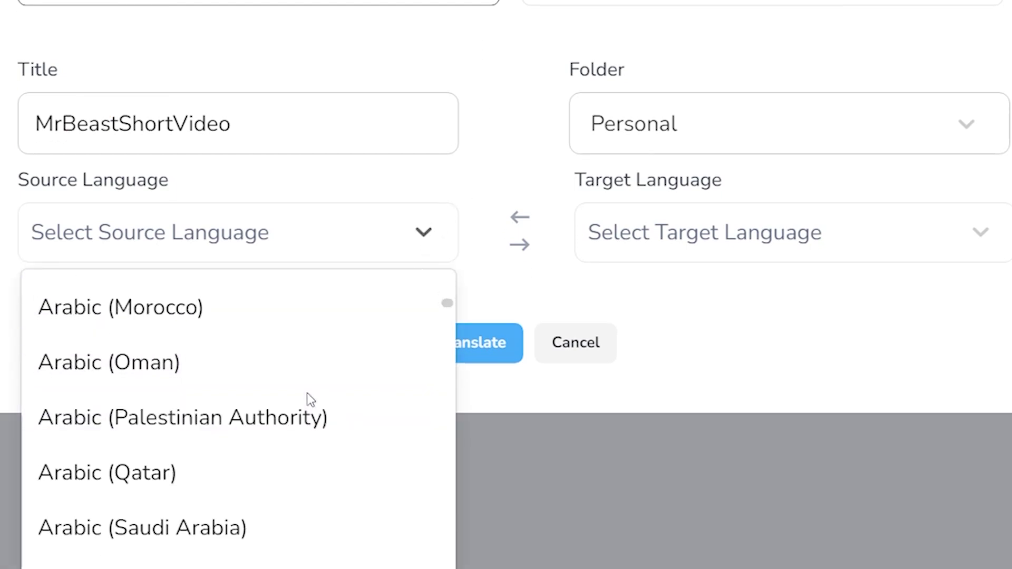
scroll(309, 398, down, 15)
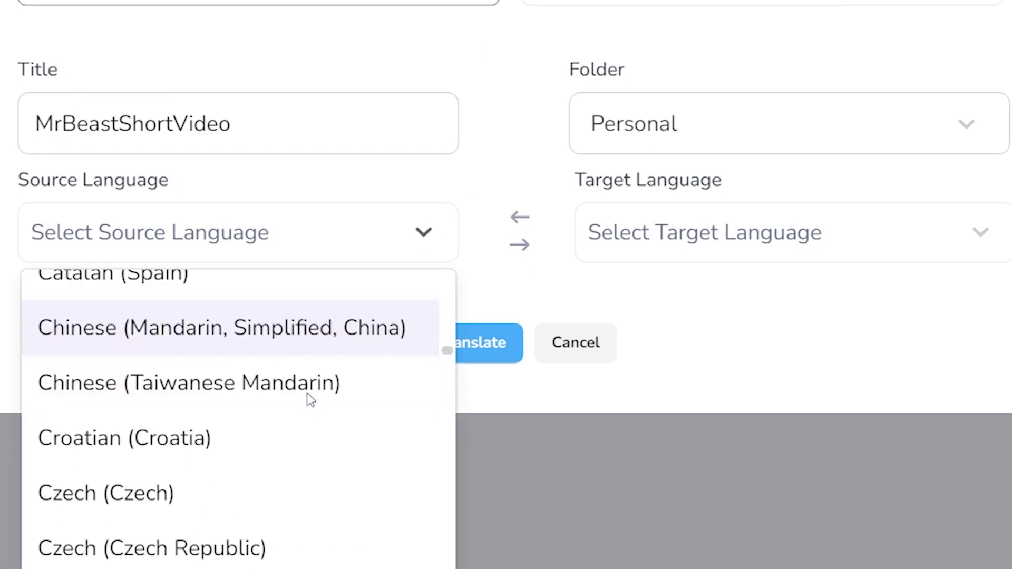
scroll(154, 366, up, 3)
click(151, 362)
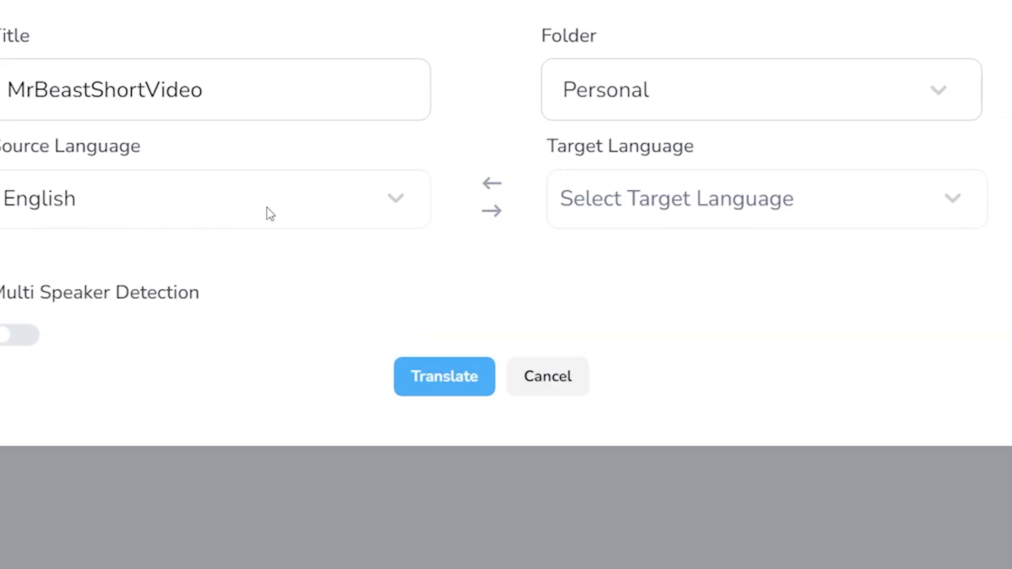
Choose Chinese (Mandarin, Simplified, China) as the target language, which assigns voice Bo
click(595, 211)
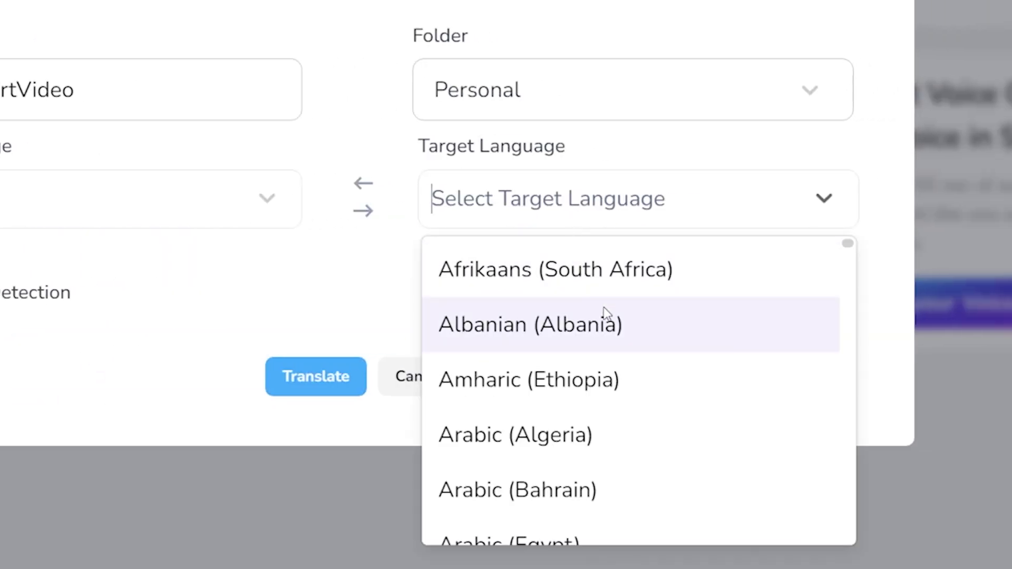
scroll(648, 357, down, 6)
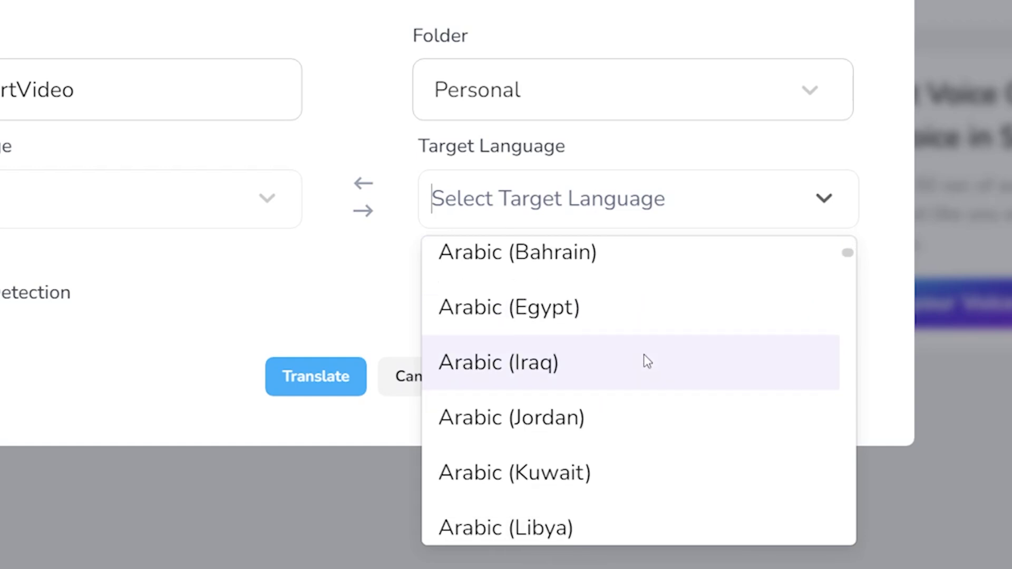
scroll(659, 341, down, 8)
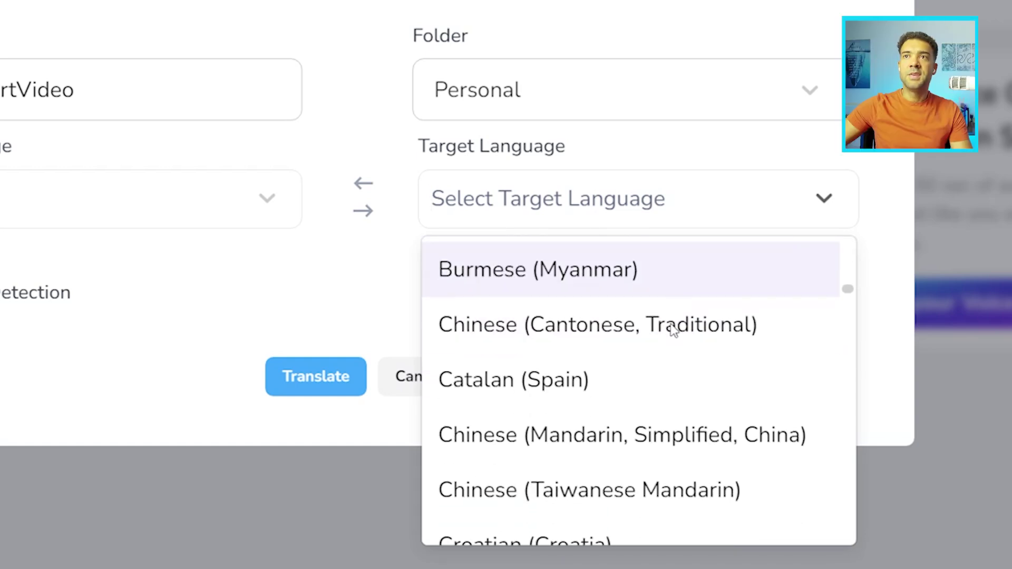
click(581, 450)
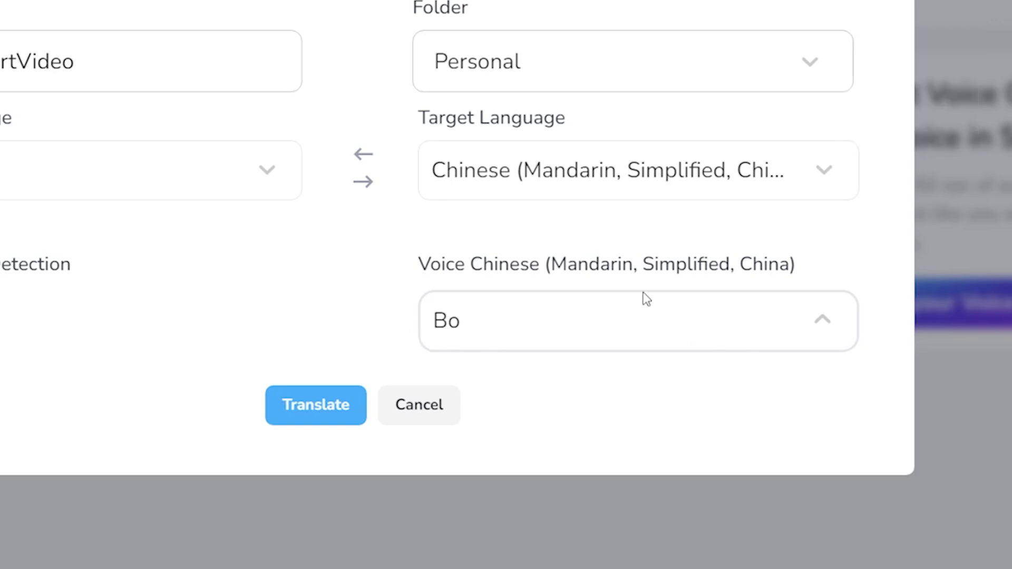
Switch the Chinese voice to An and translate the video
click(450, 334)
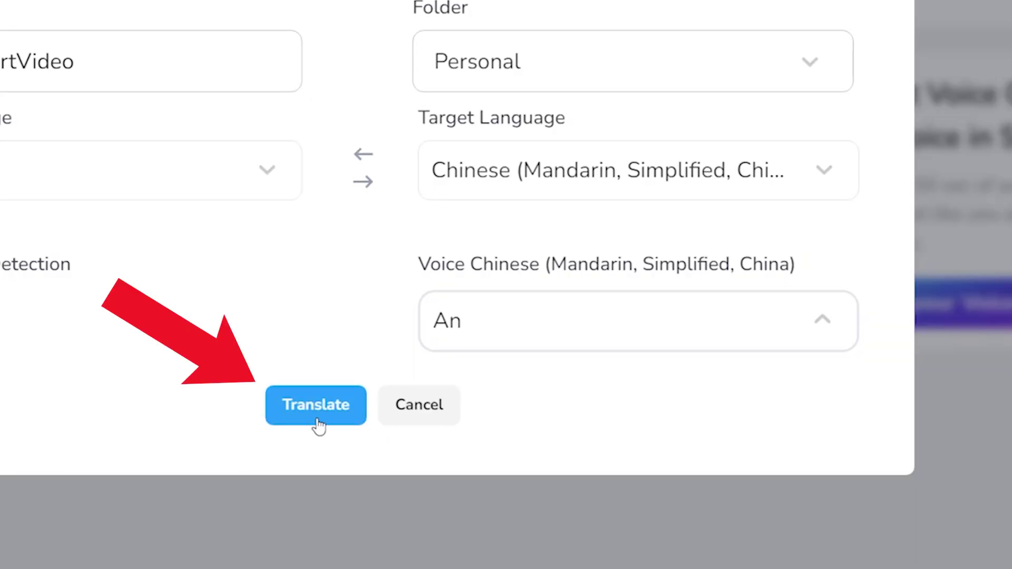
click(317, 406)
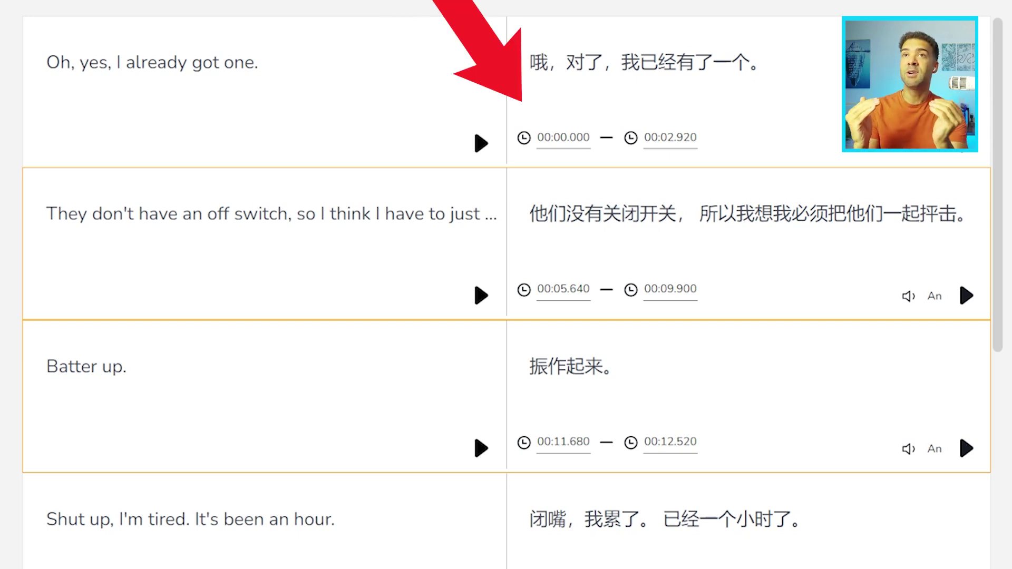
Scroll through the Chinese subtitle cards beside their original English lines
scroll(998, 245, down, 6)
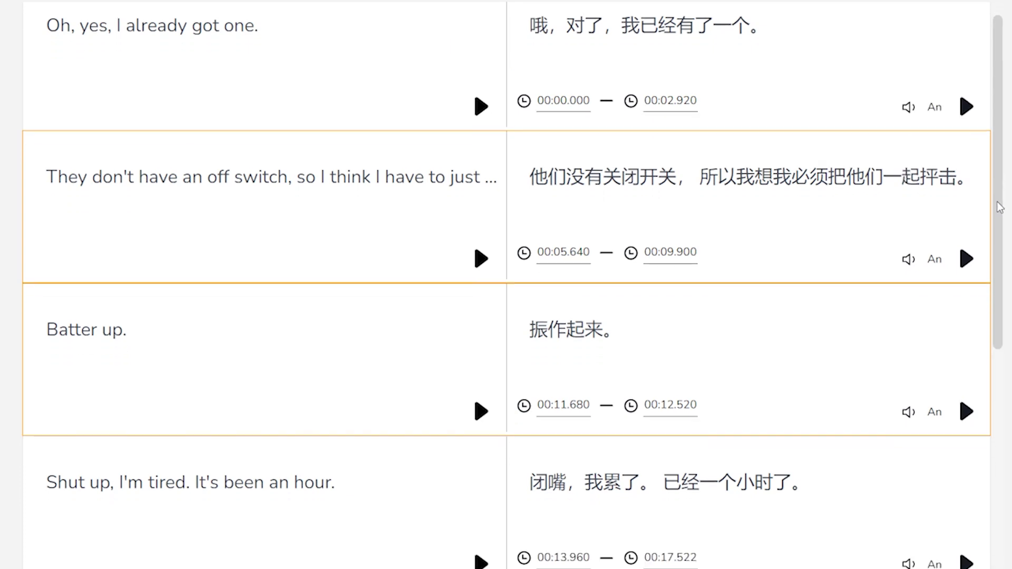
scroll(999, 245, down, 7)
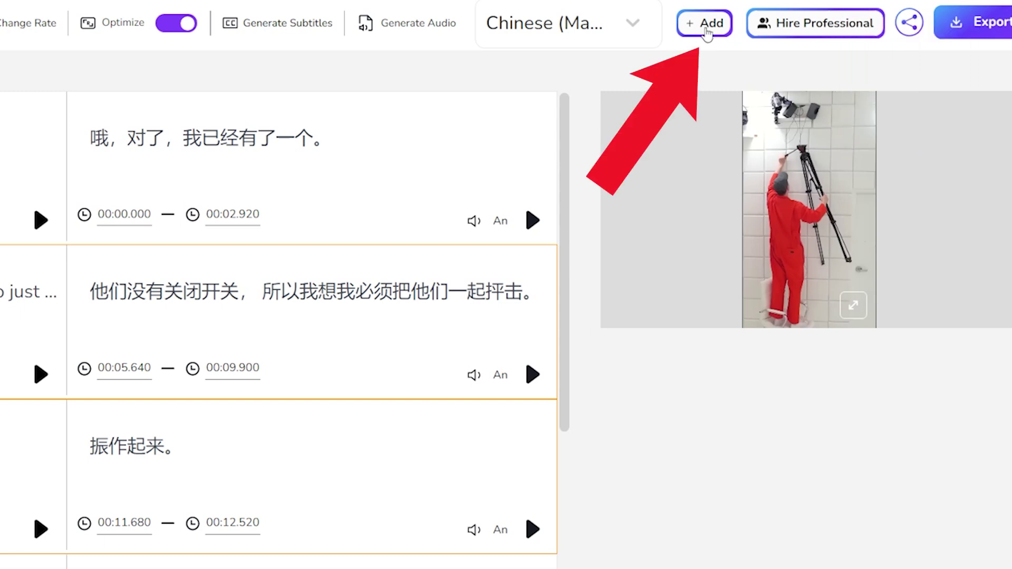
Add French (France) as another dubbing language, voiced by Bruno
click(705, 30)
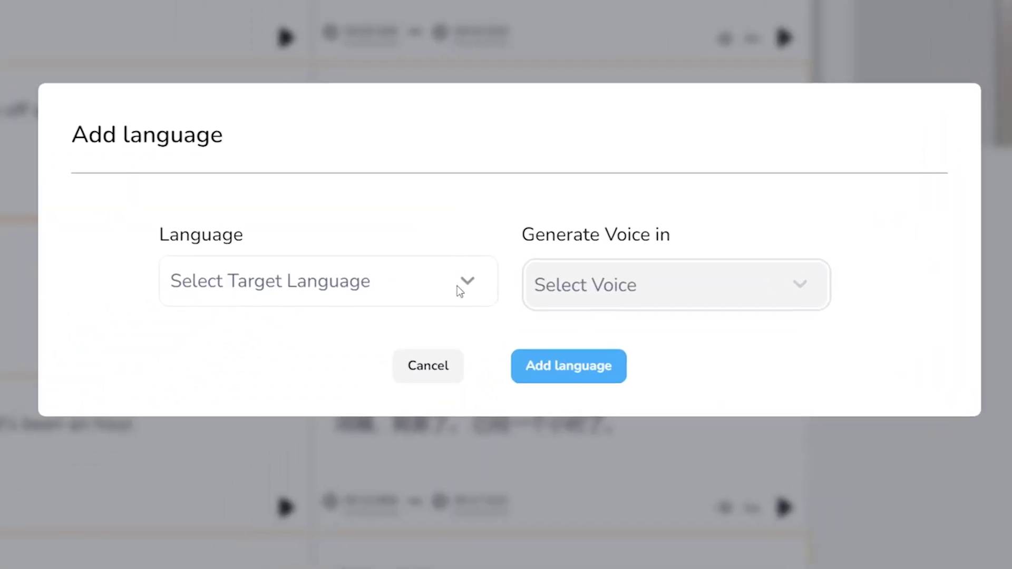
click(457, 284)
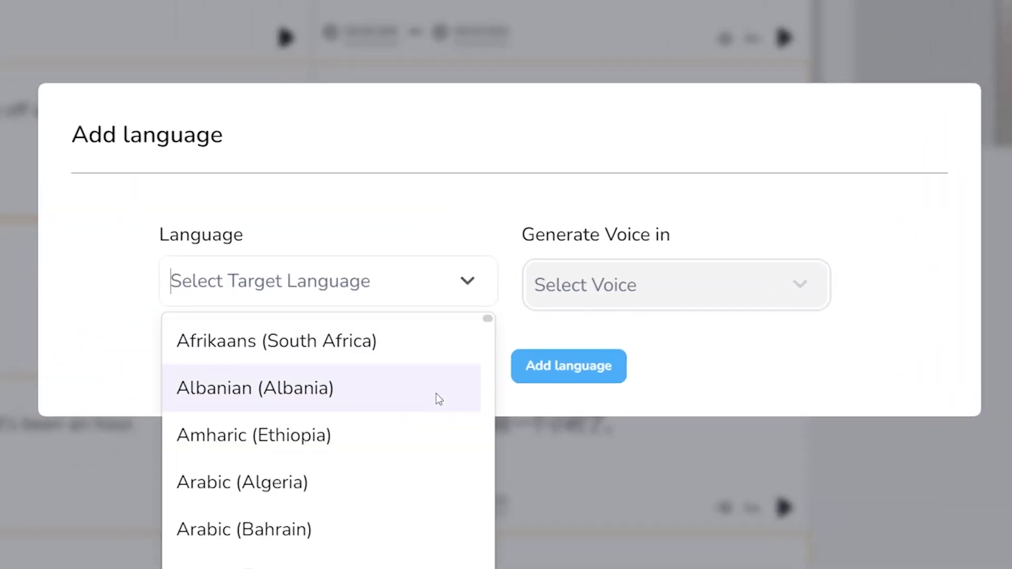
scroll(432, 429, down, 15)
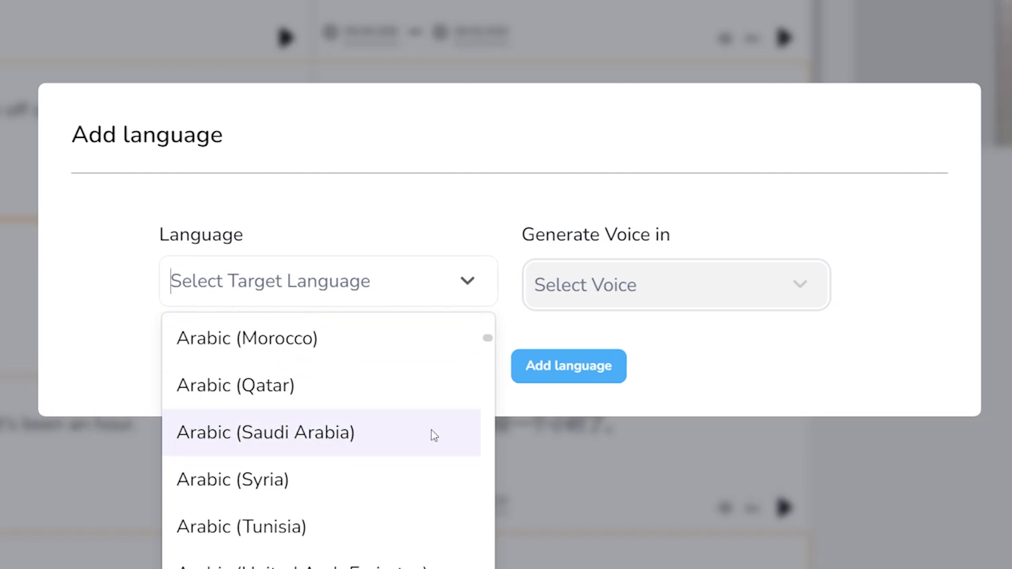
scroll(371, 373, down, 10)
click(390, 378)
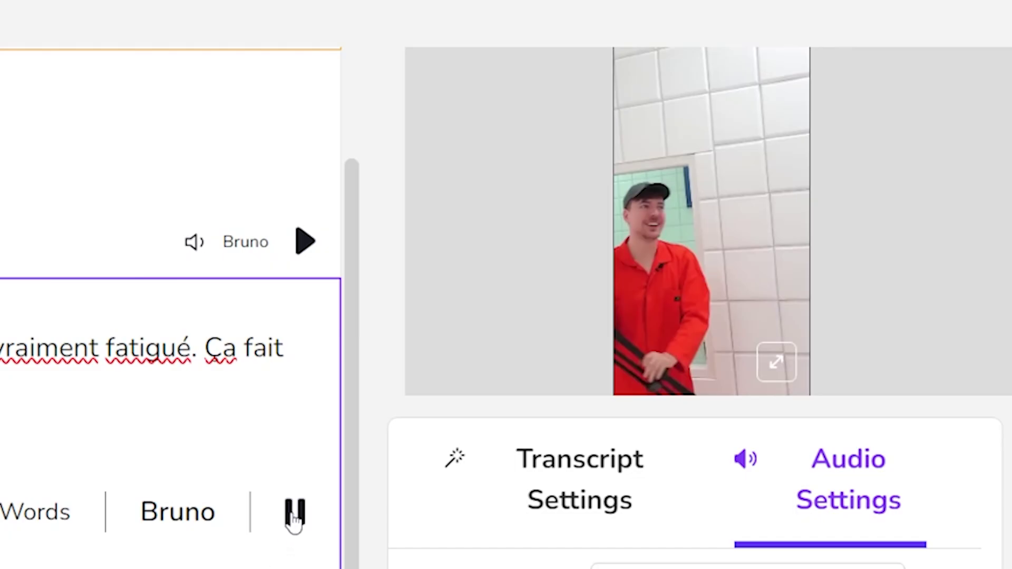
Scroll back up through the French transcript
scroll(295, 522, up, 4)
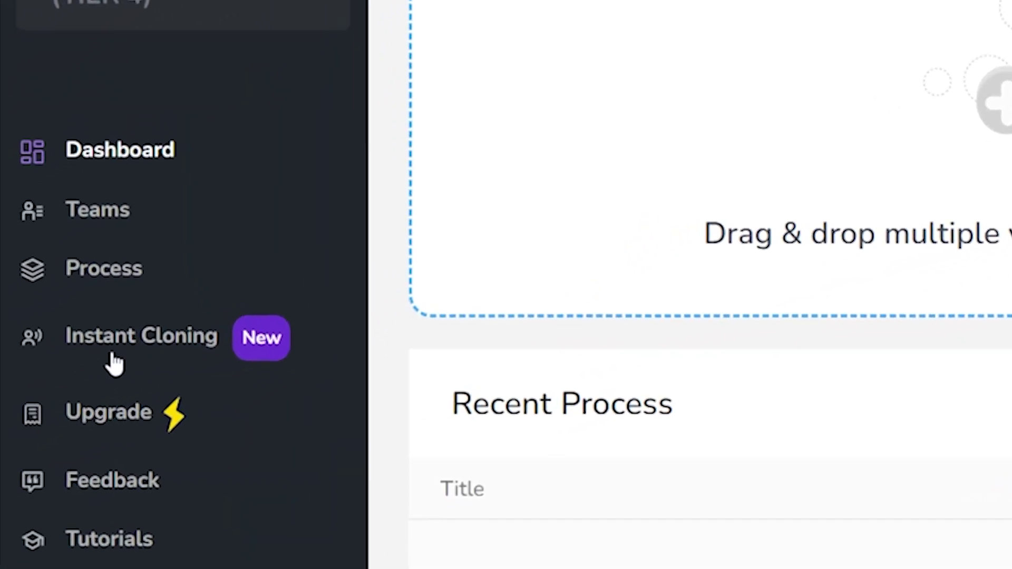
Start an instant voice clone named Greg with Male voice gender
click(113, 356)
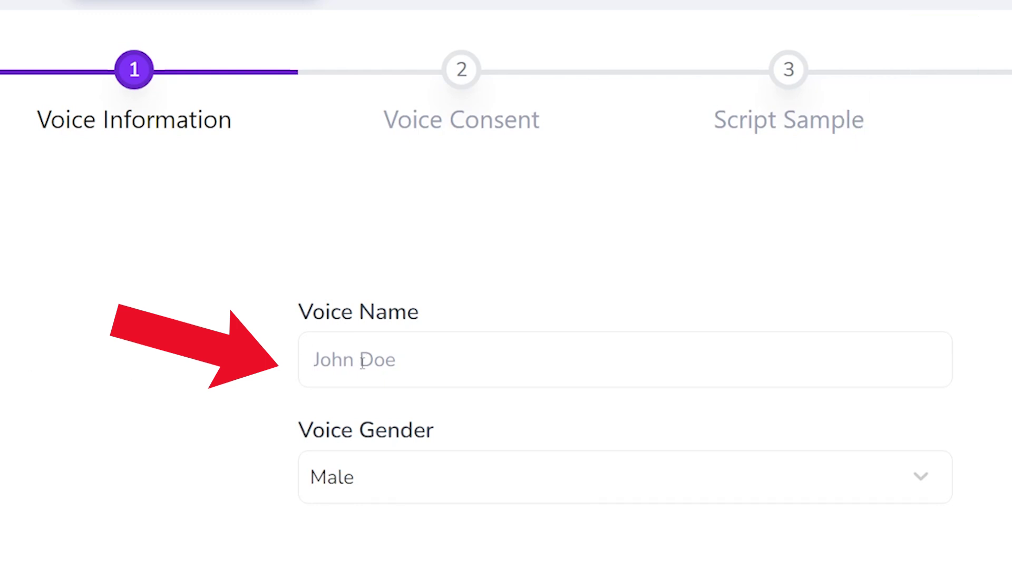
text(Greg)
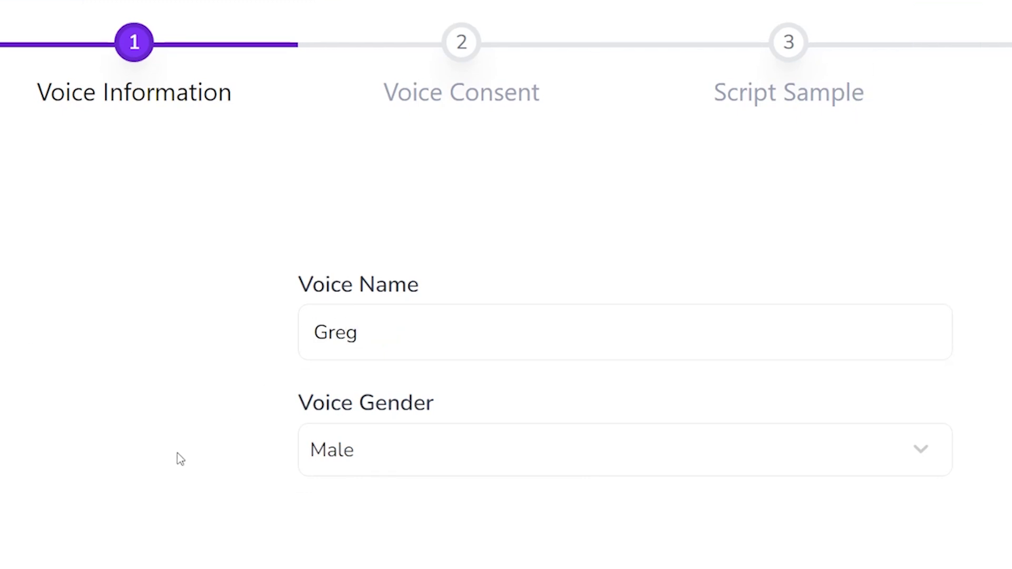
drag(300, 342, 404, 343)
click(427, 516)
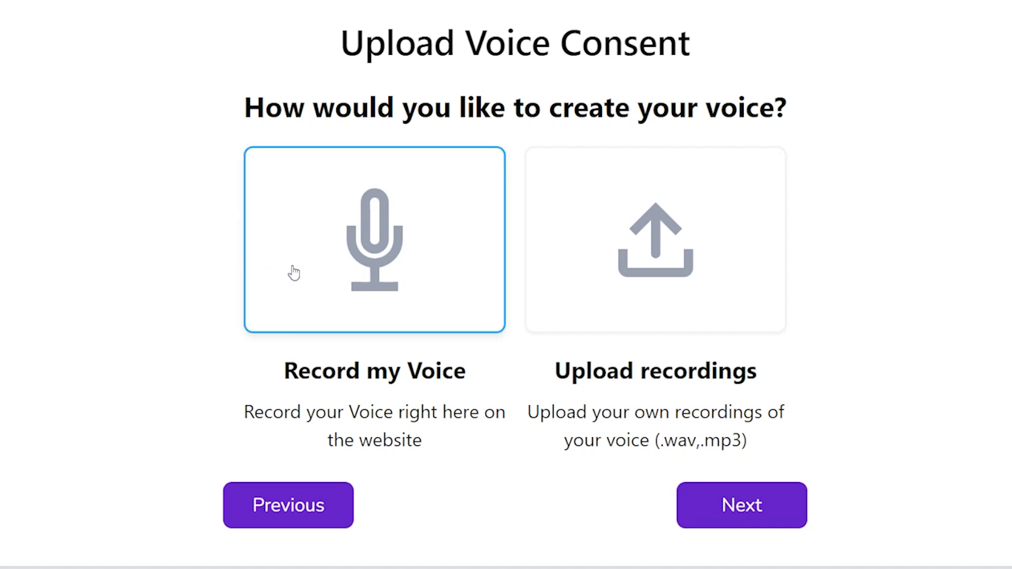
Choose Record my Voice and highlight the consent sentence to read aloud
click(294, 273)
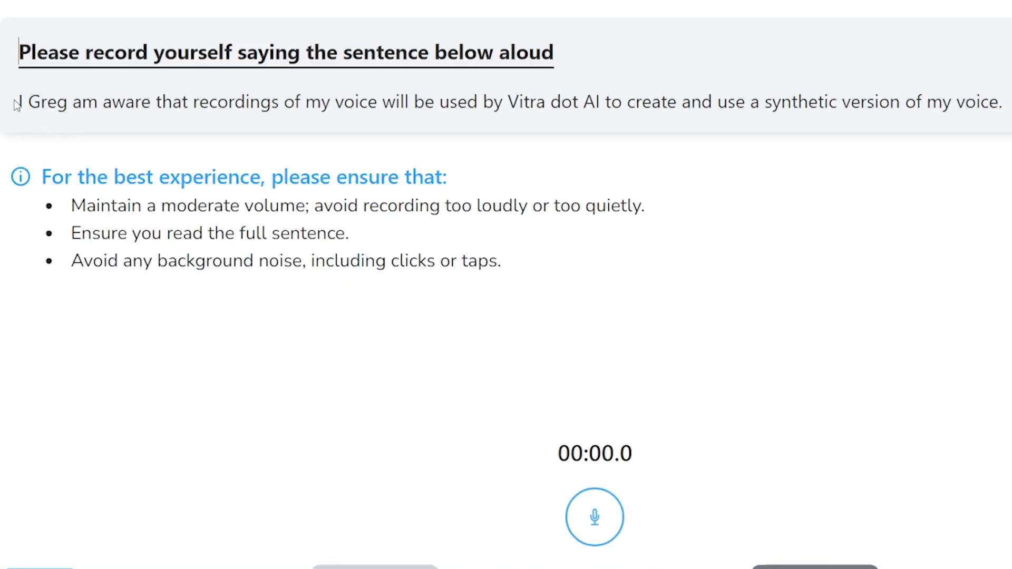
drag(125, 101, 1001, 102)
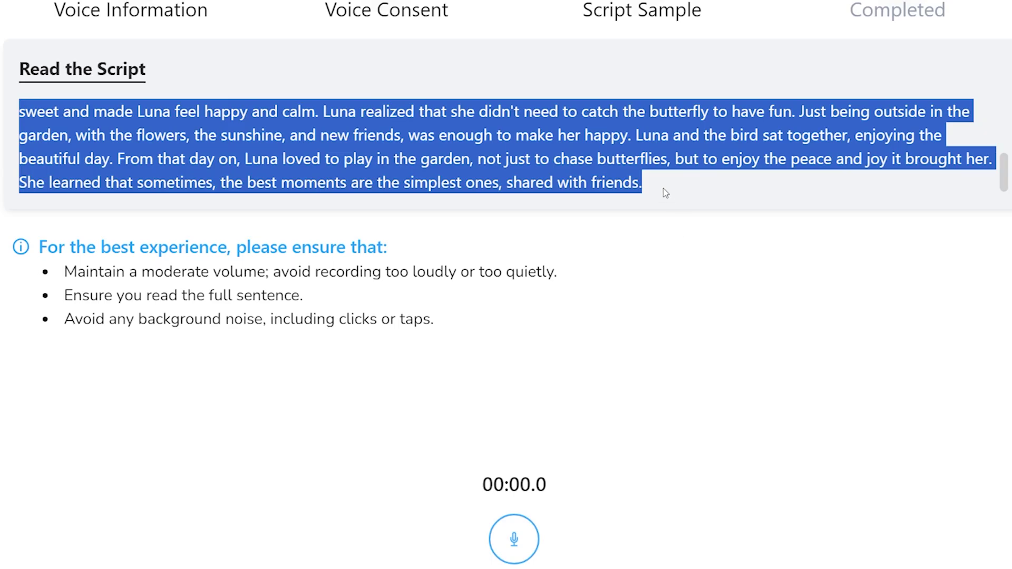
scroll(654, 179, up, 5)
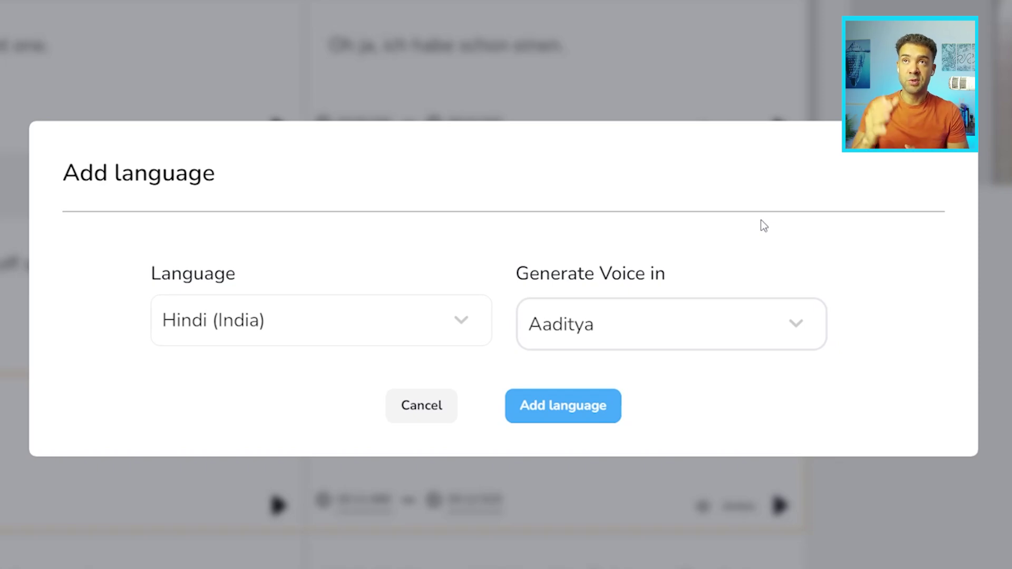
Select the cloned voice Greg for Hindi (India) and add the language
click(796, 323)
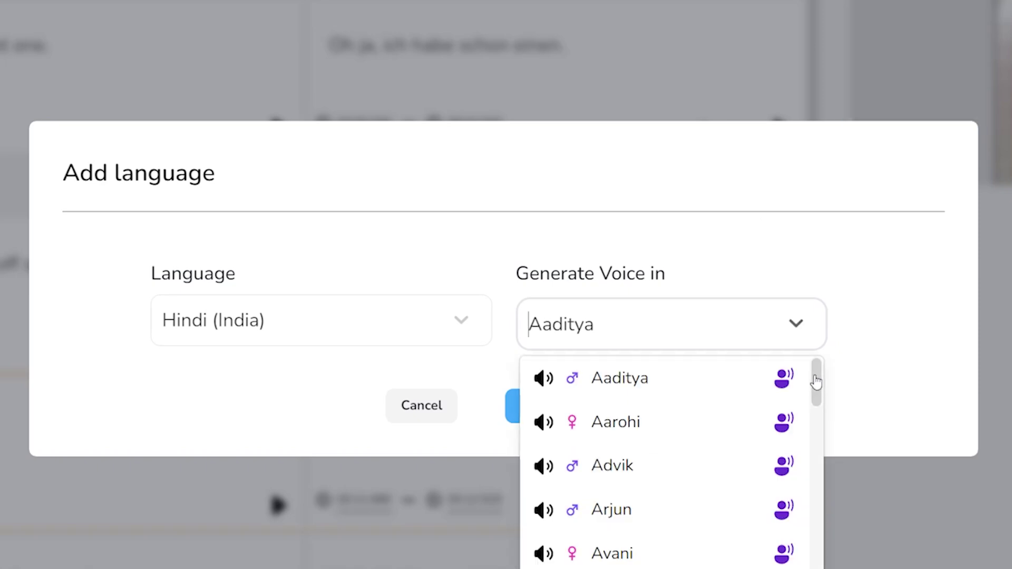
drag(818, 380, 817, 422)
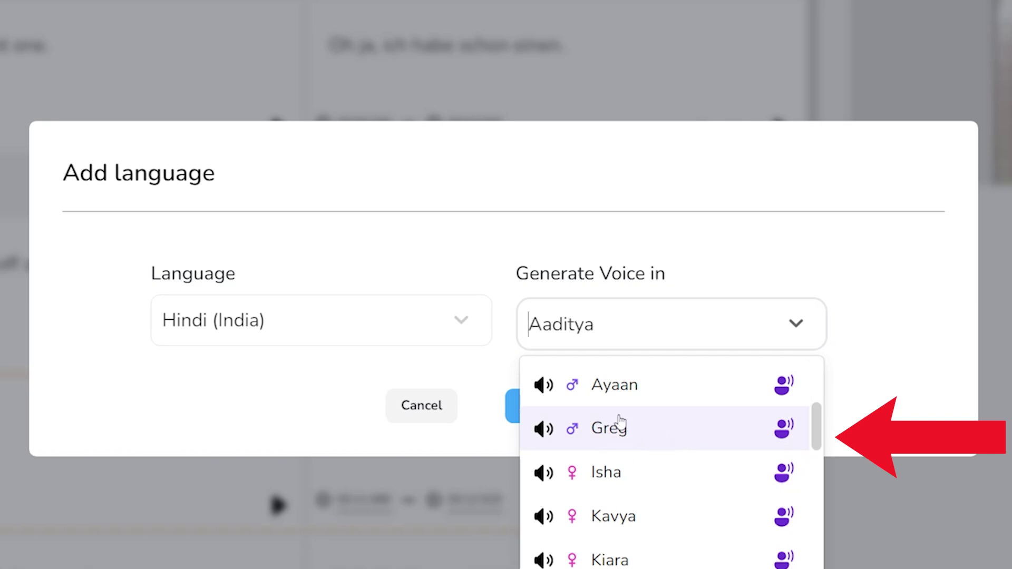
click(662, 440)
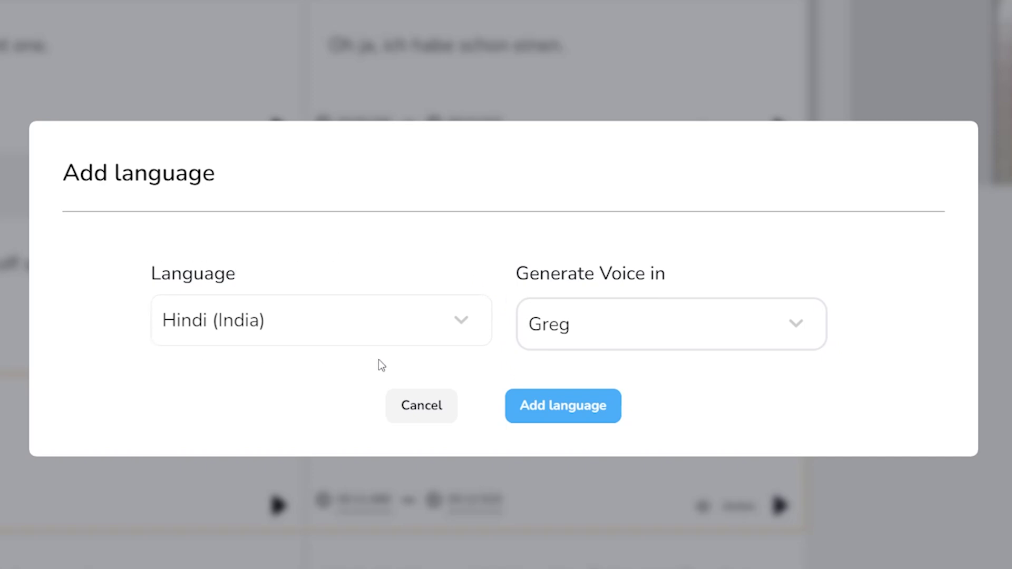
click(518, 417)
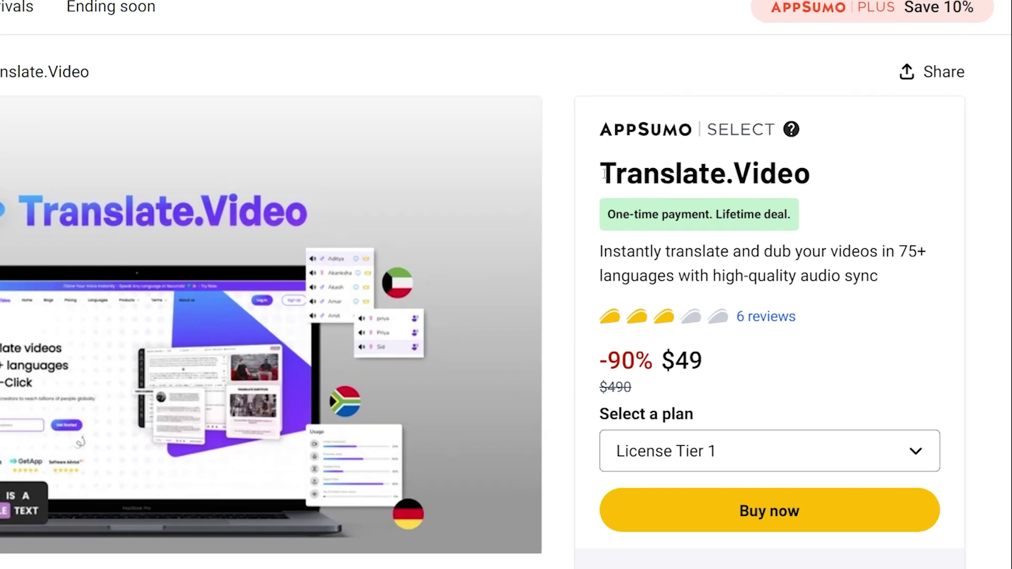
Highlight the Translate.Video title, the 75+ languages dubbing claim, the -90% discount and the Lifetime deal wording
drag(703, 204, 839, 204)
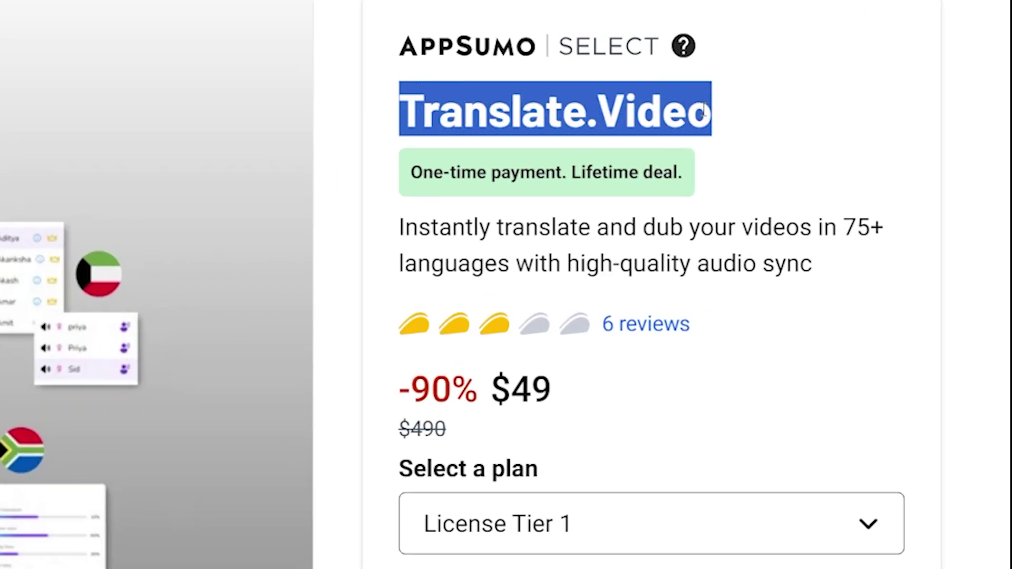
click(646, 226)
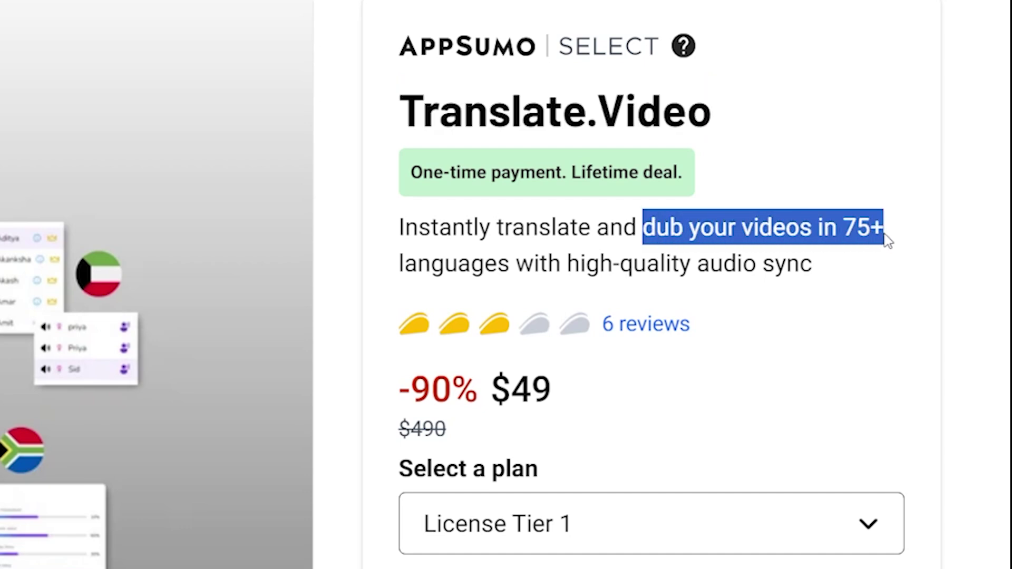
drag(881, 232, 600, 263)
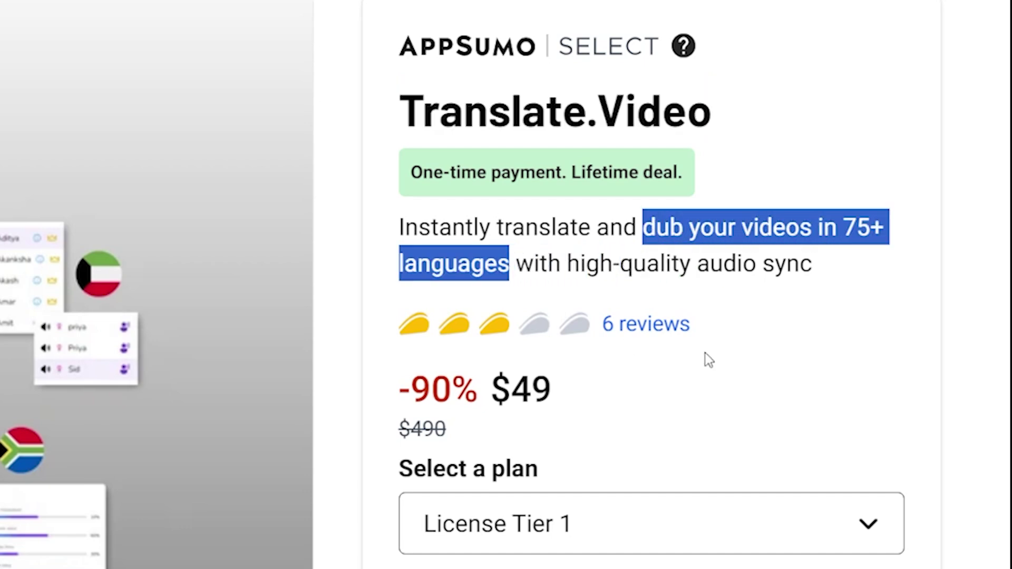
click(393, 384)
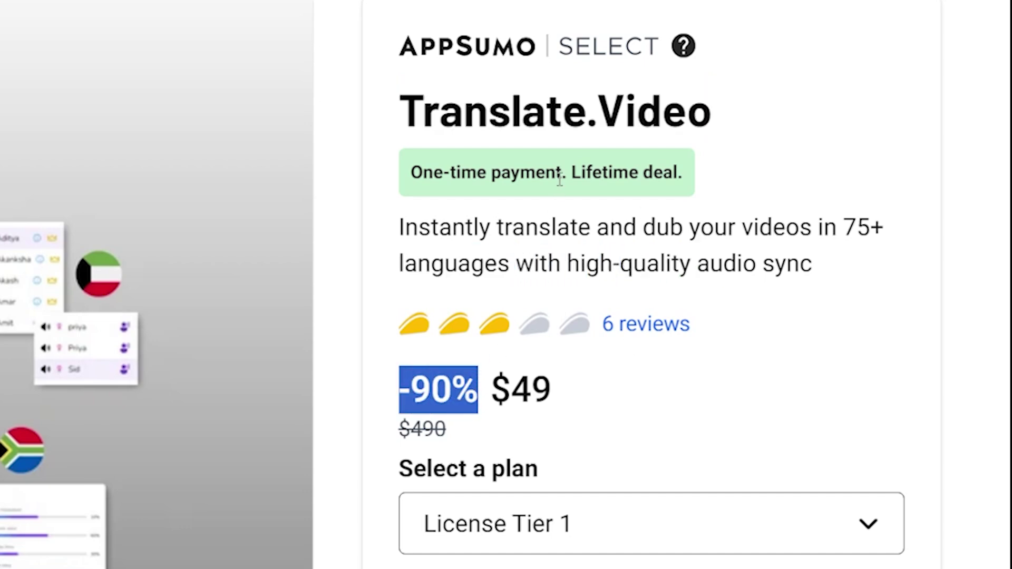
drag(575, 172, 605, 173)
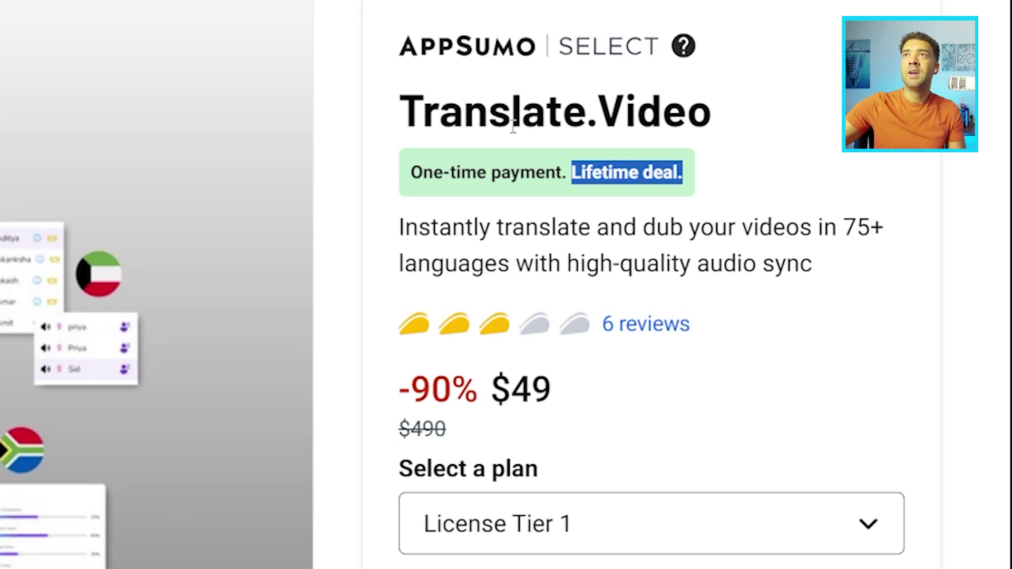
drag(407, 112, 733, 123)
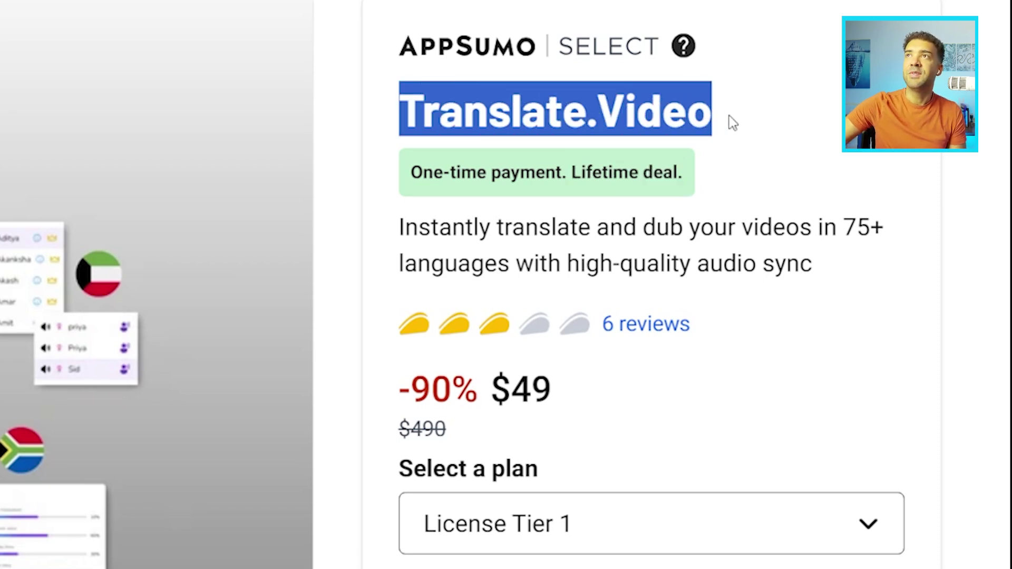